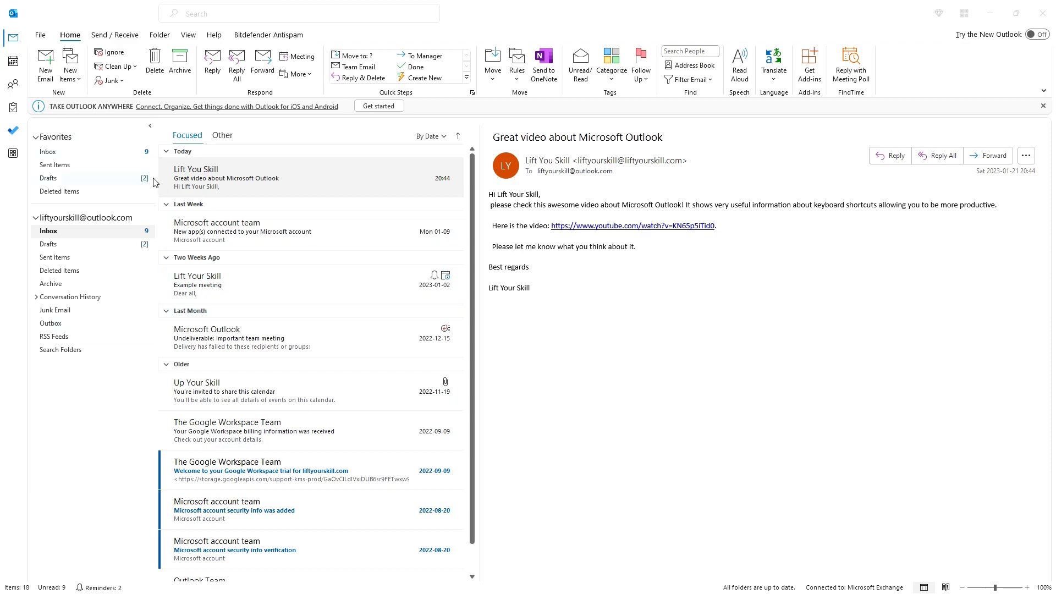
Open a blank new appointment from the calendar, close it unsaved and return to the mail inbox.
left_click(13, 61)
left_click(55, 60)
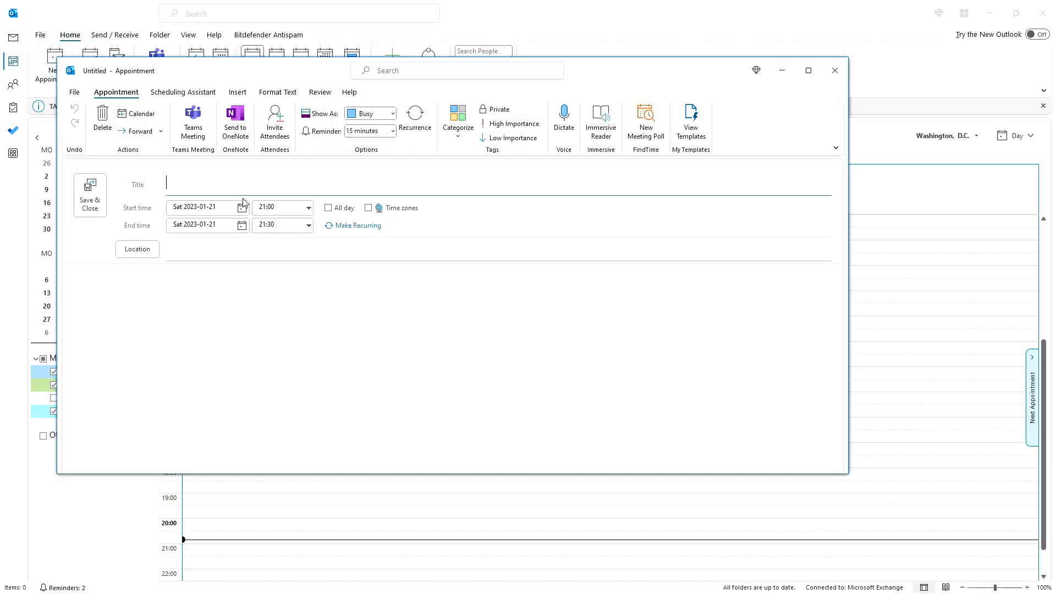
left_click(21, 84)
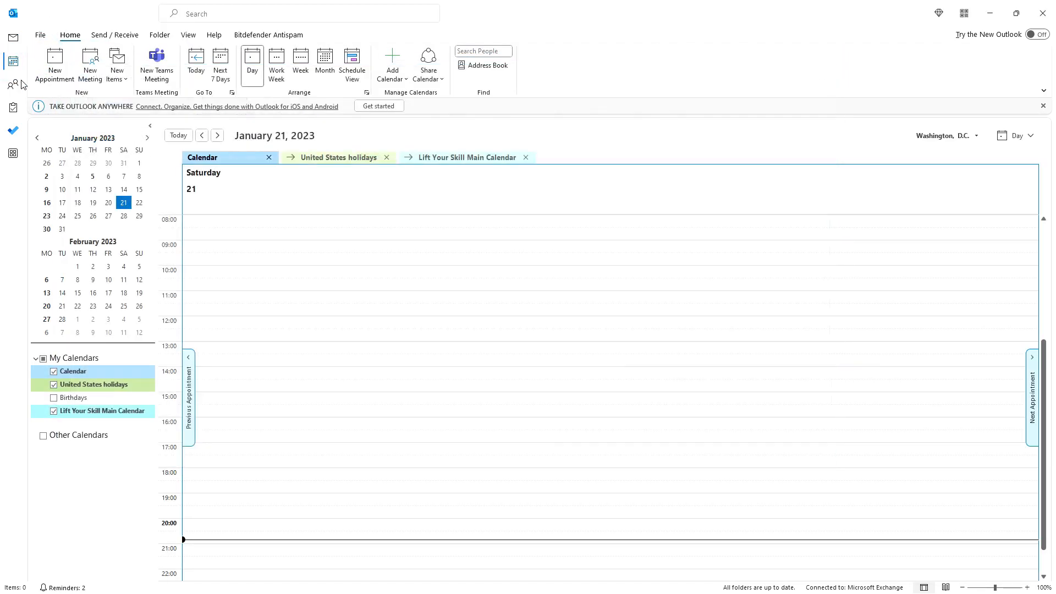
left_click(13, 37)
Create an appointment from the "Great video about Microsoft Outlook" email, set its end time to 22:00, and discard it without saving.
left_click(227, 178)
left_click_drag(228, 179, 12, 65)
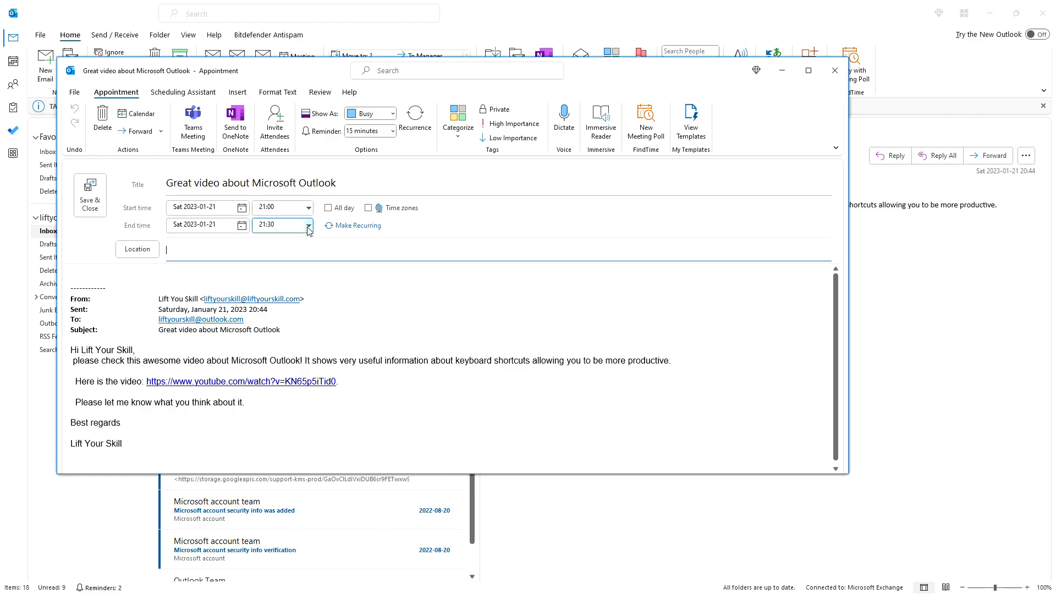
left_click(309, 225)
left_click(272, 254)
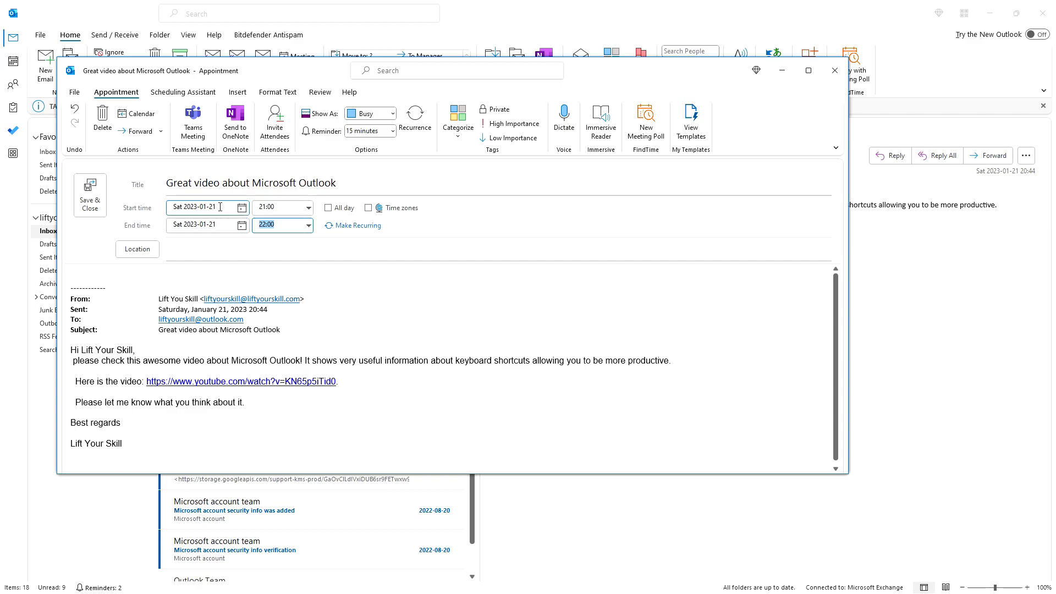
left_click(828, 79)
left_click(525, 333)
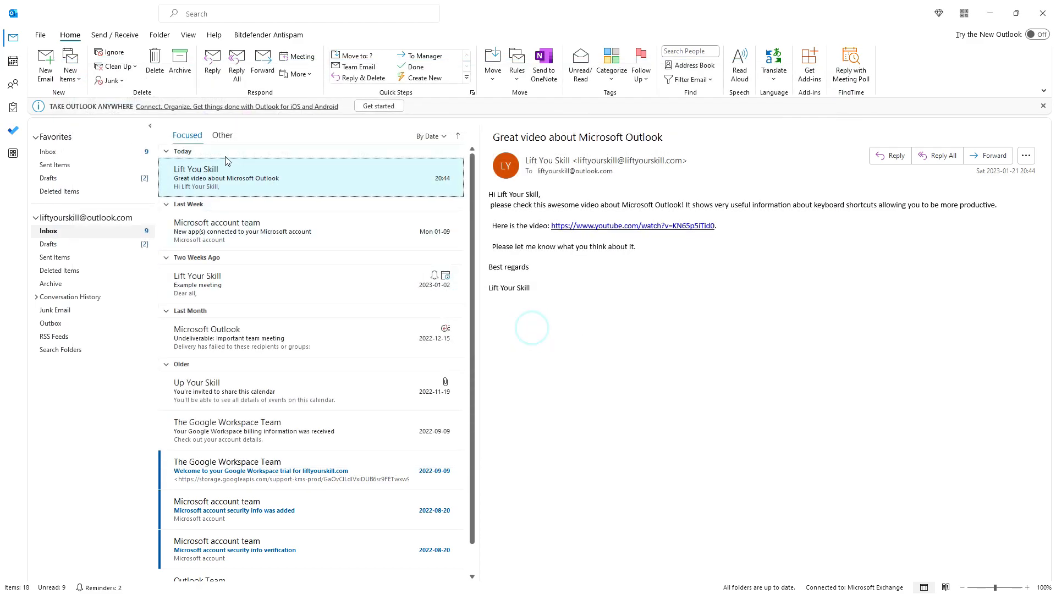
Open the "Great video about Microsoft Outlook" email, add its sender as a new Outlook contact, and discard the contact and close the message.
double_click(215, 185)
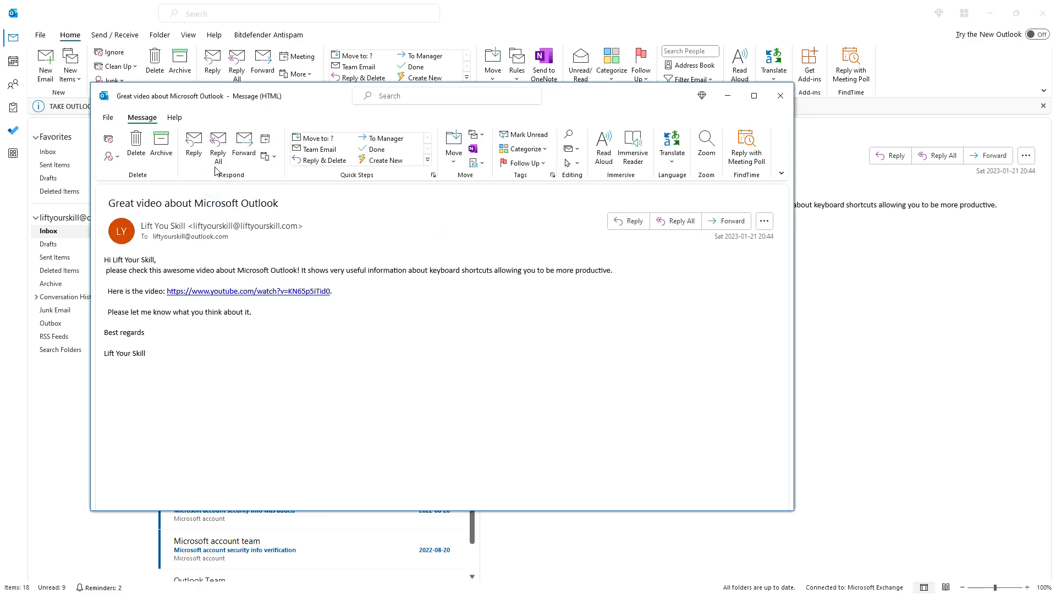
mouse_move(217, 229)
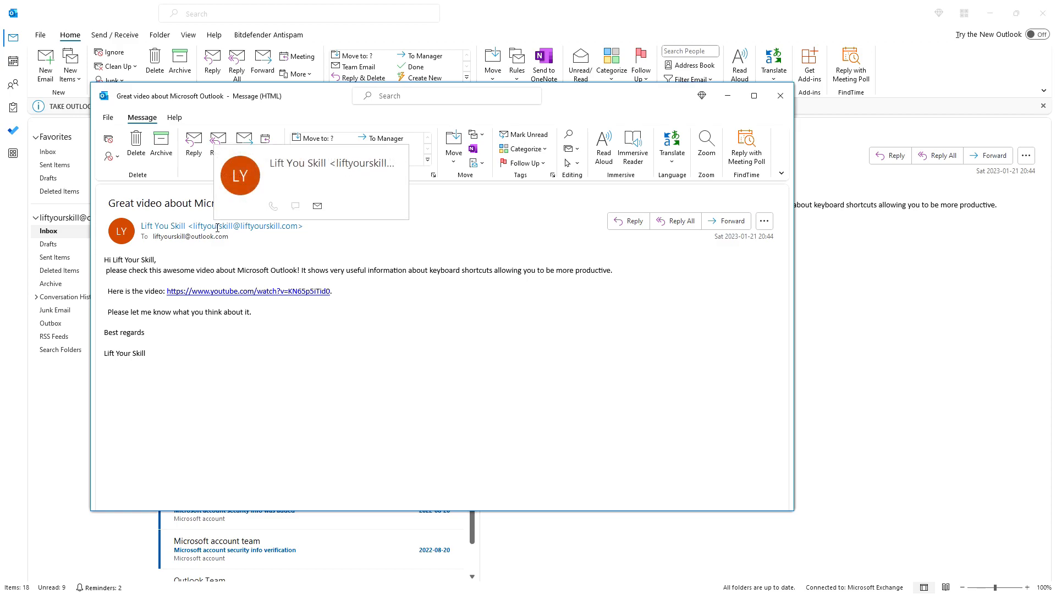
right_click(217, 229)
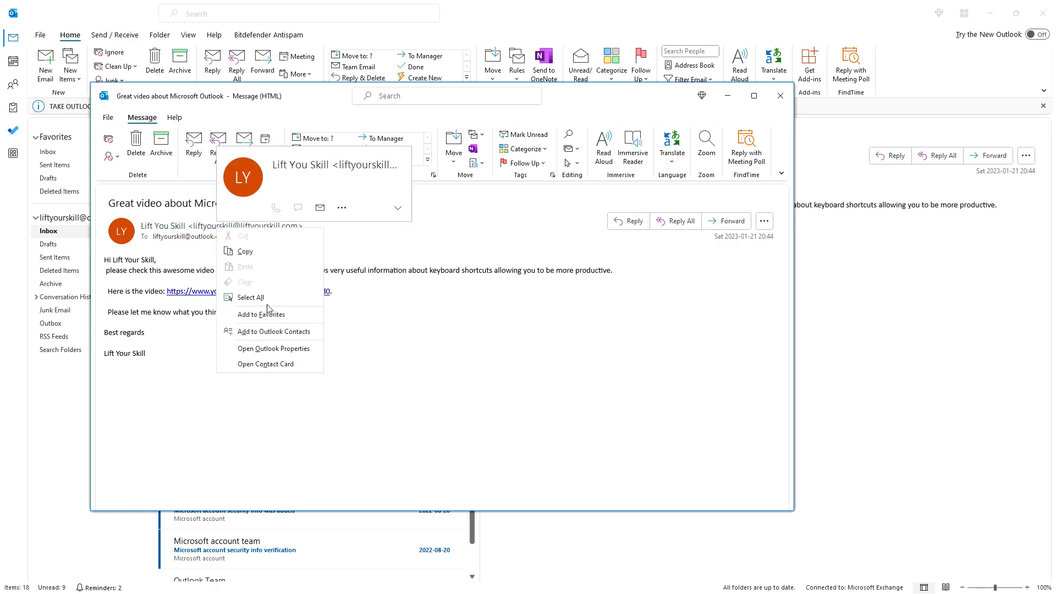
left_click(268, 333)
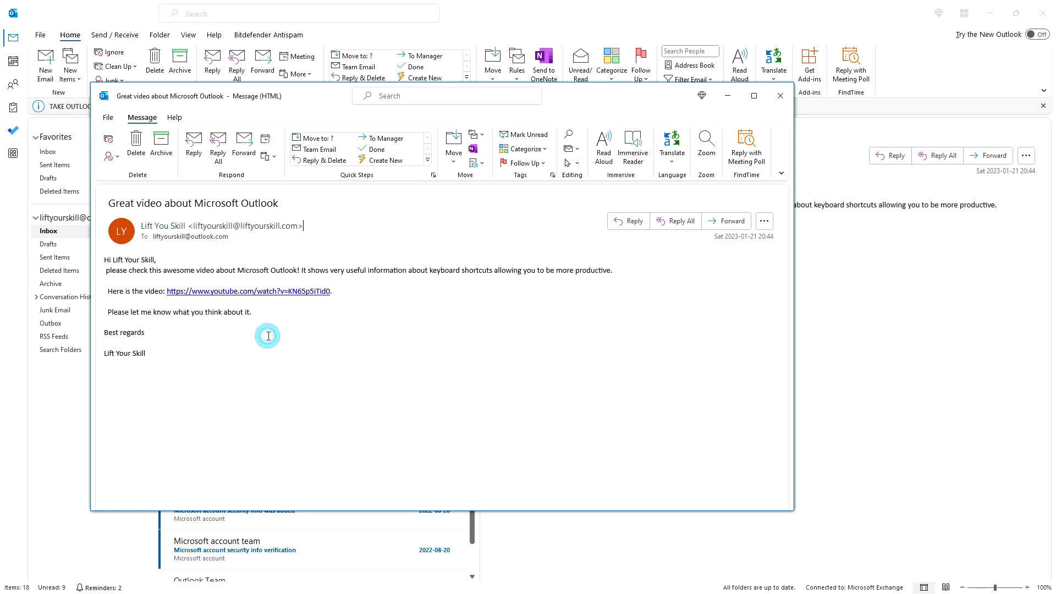
key("Escape")
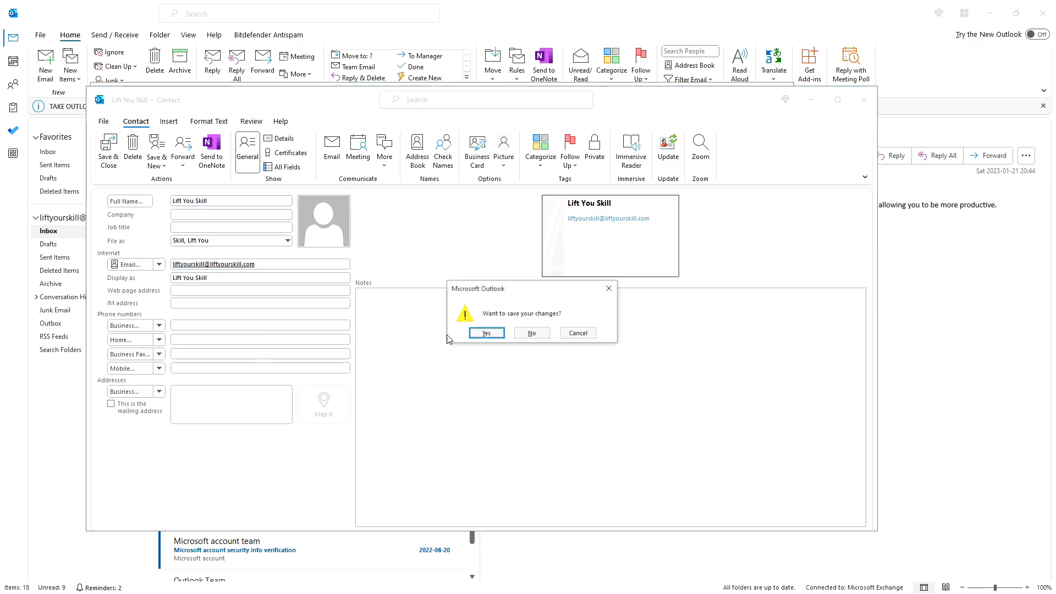
left_click(537, 331)
key("Escape")
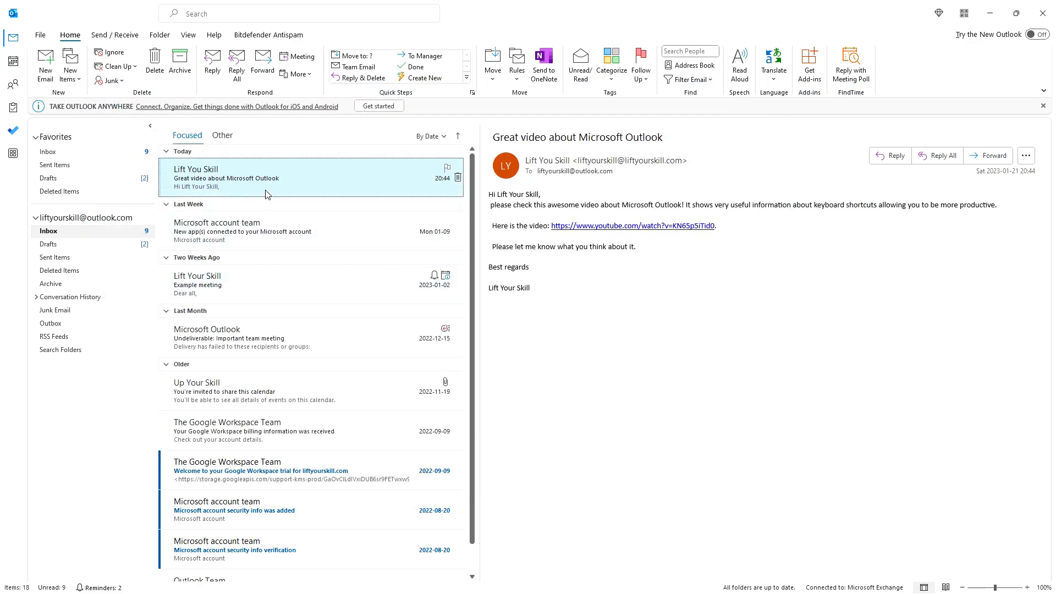
Create a contact directly from the email in the inbox, select the message text in its notes, and discard the contact.
left_click_drag(263, 177, 11, 85)
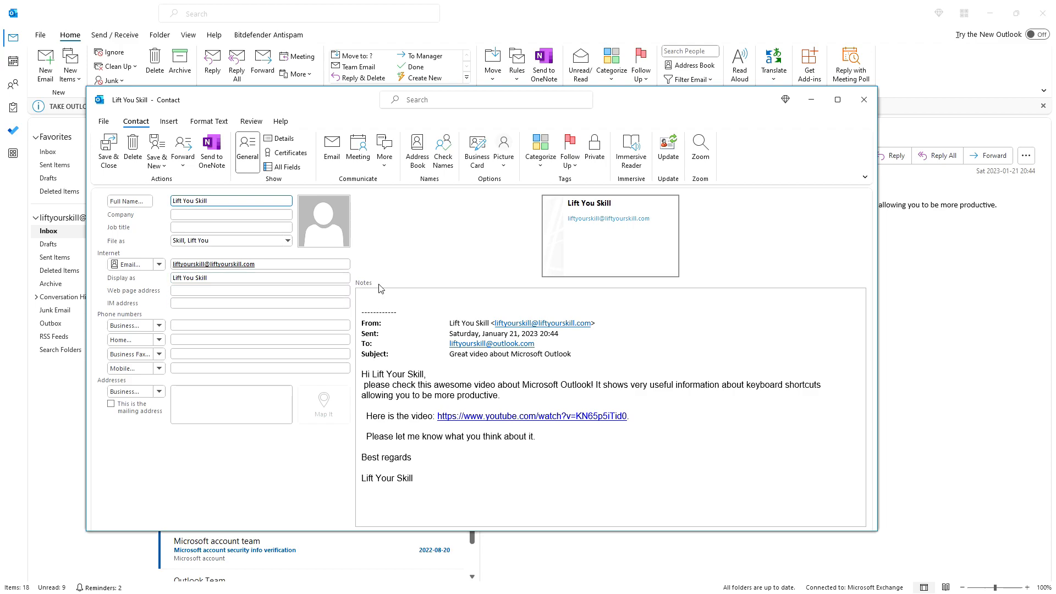
left_click_drag(458, 495, 400, 297)
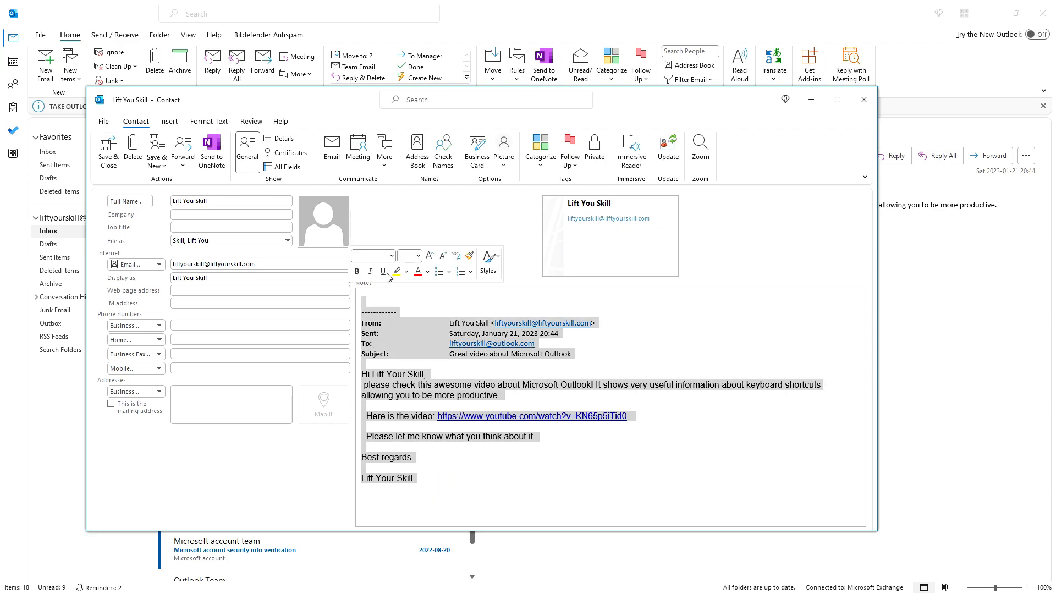
left_click(383, 271)
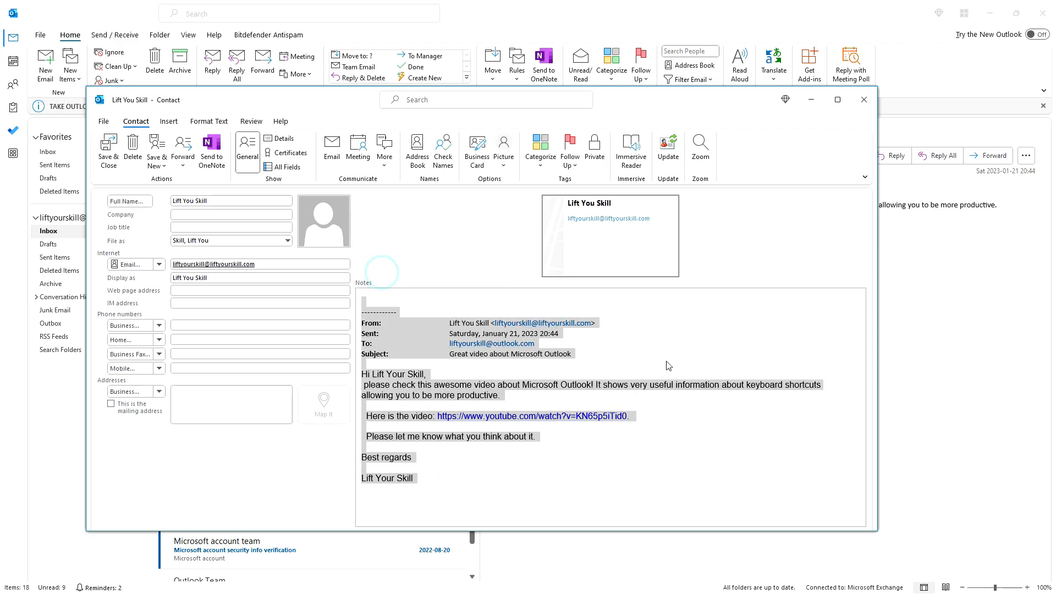
left_click(680, 360)
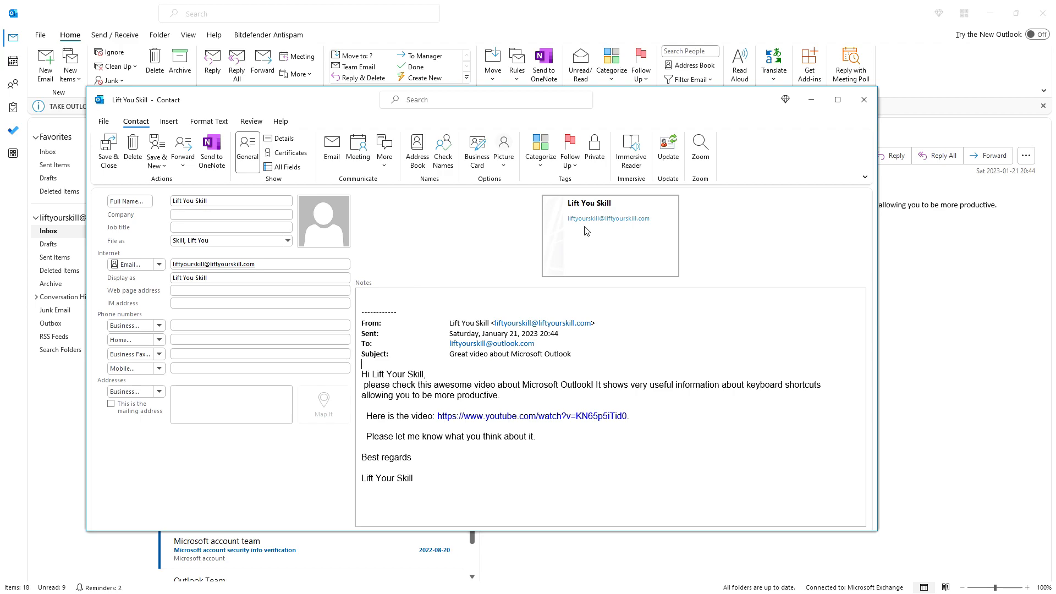
key("Escape")
left_click(532, 333)
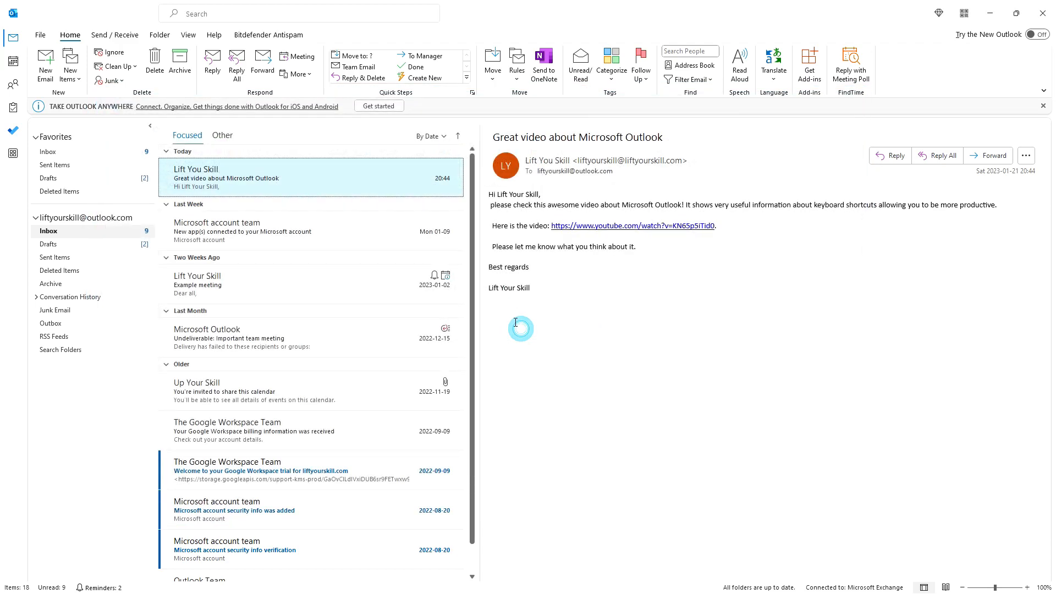
Create a task from the email with start date 2023-01-23 and a reminder, and discard it without saving.
left_click_drag(236, 182, 12, 114)
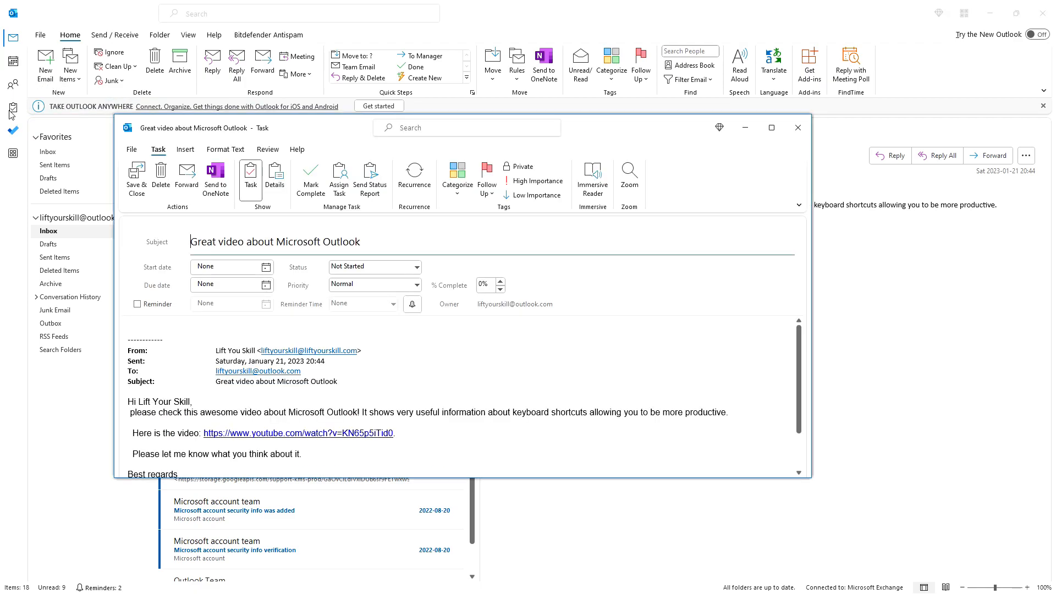
left_click(265, 266)
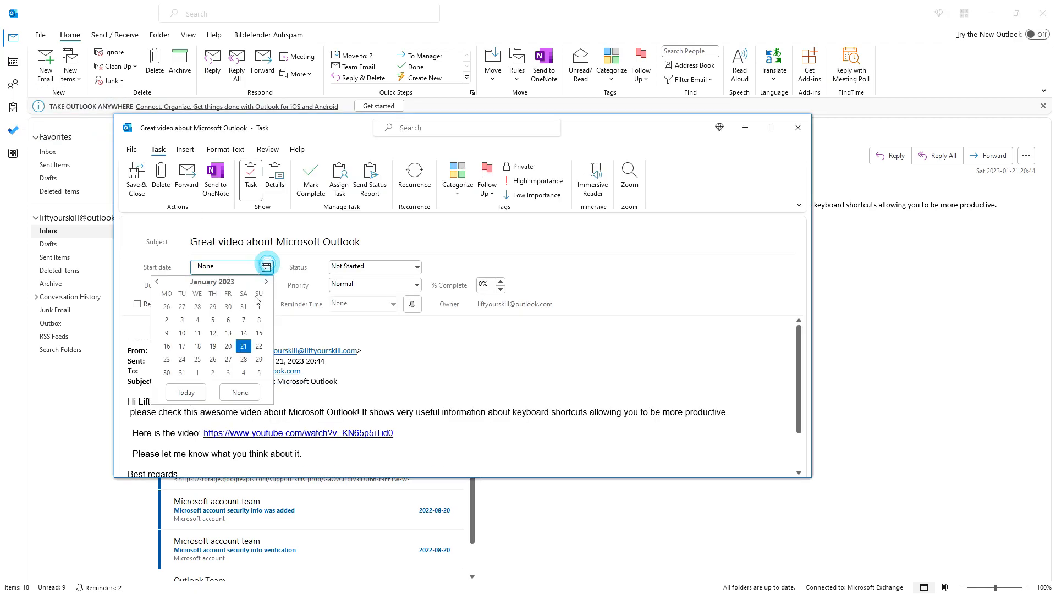
left_click(165, 358)
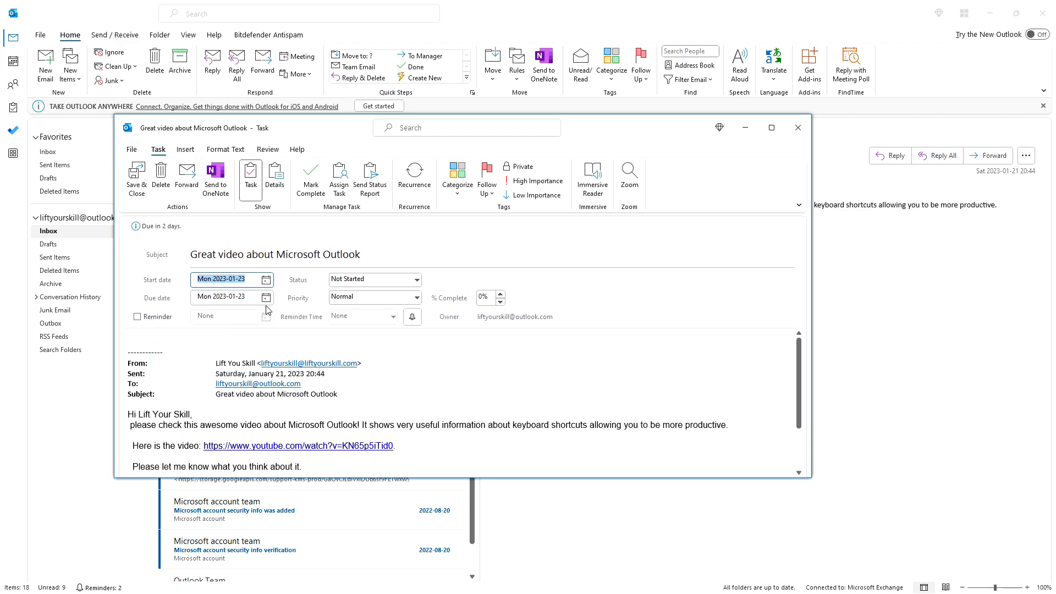
left_click(170, 317)
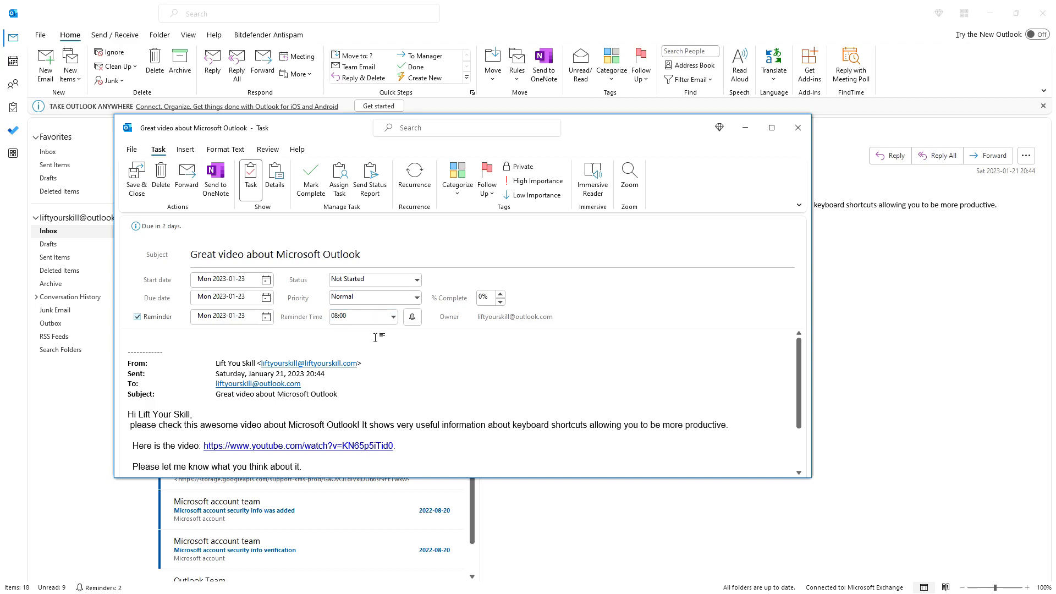
key("Escape")
left_click(526, 331)
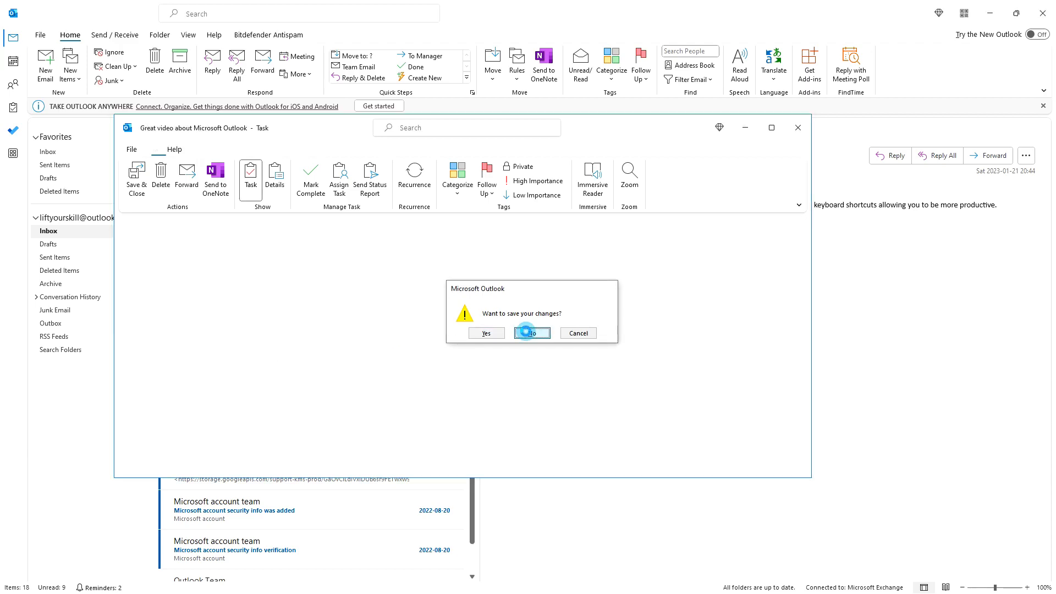
Create a task with the subject "My new Task" and start date 2023-01-23, and save it to the to-do list.
left_click(13, 107)
left_click(45, 66)
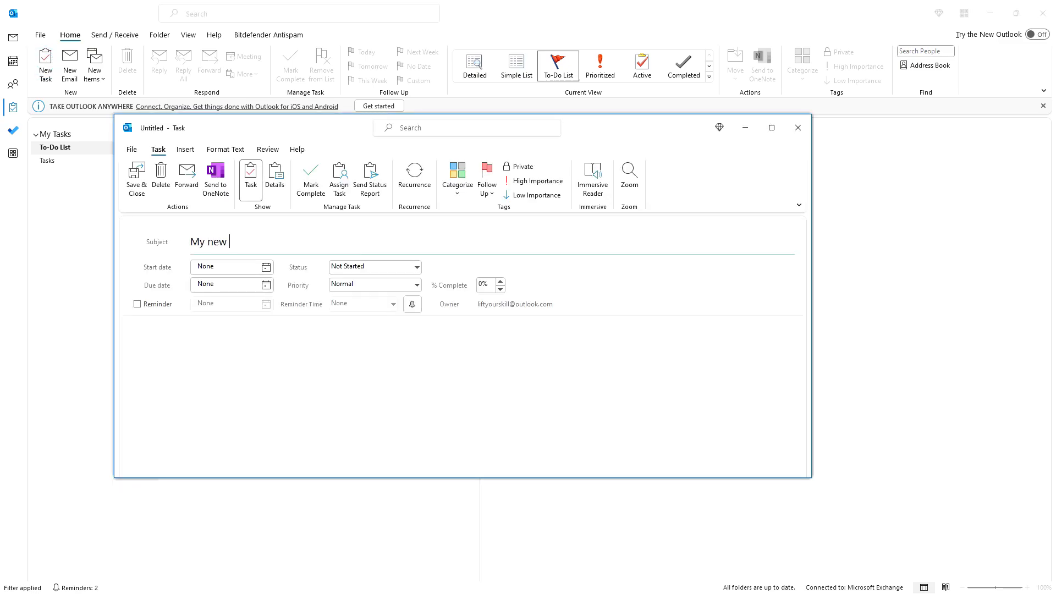
left_click(266, 267)
left_click(226, 358)
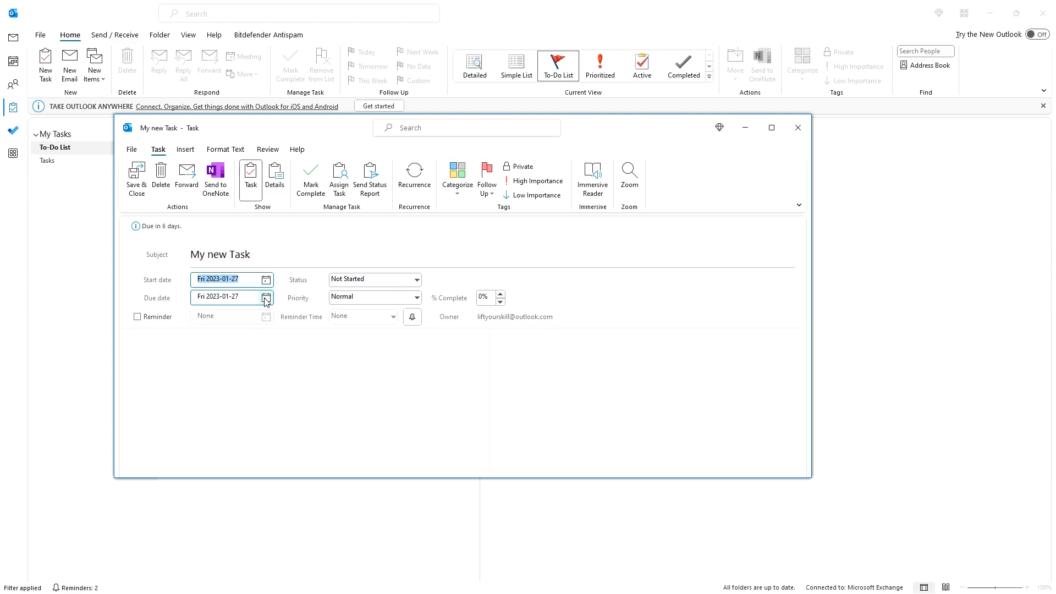
left_click(266, 279)
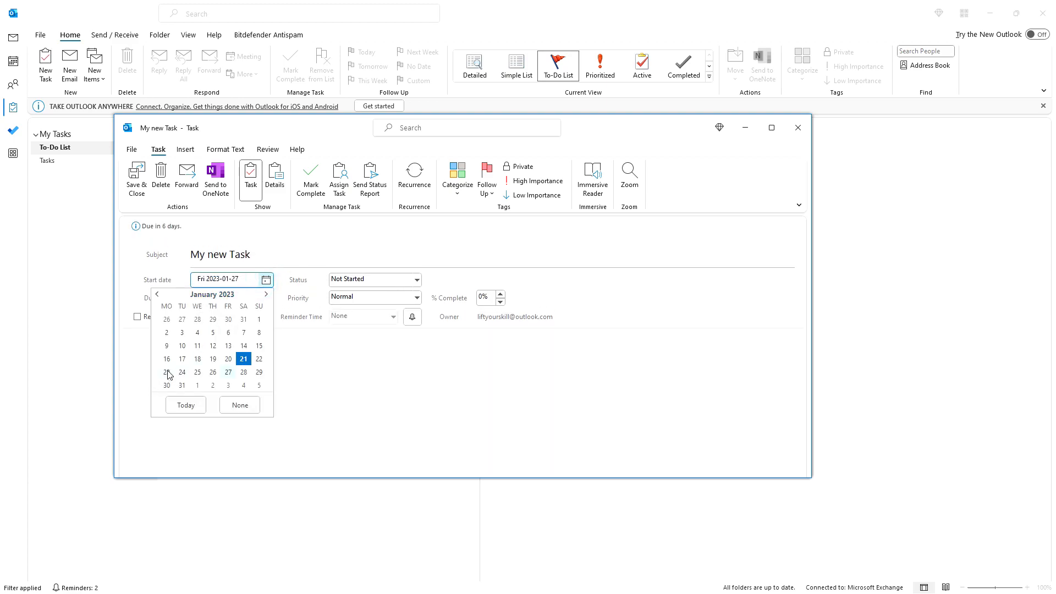
left_click(166, 372)
left_click(128, 174)
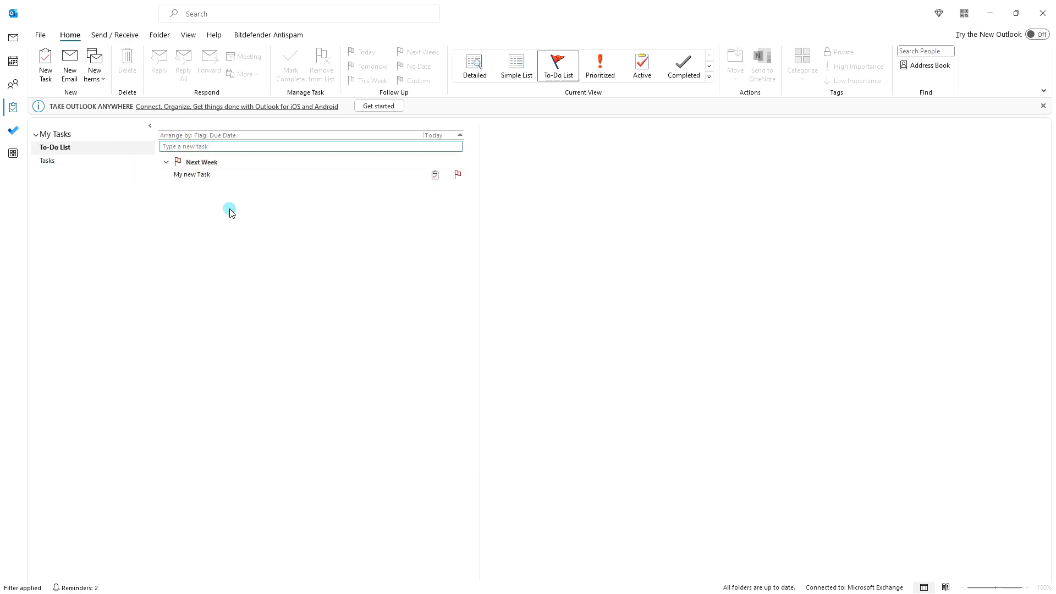
Create an appointment from "My new Task" starting on 2023-01-23 at 14:00, and save it.
left_click_drag(194, 175, 14, 66)
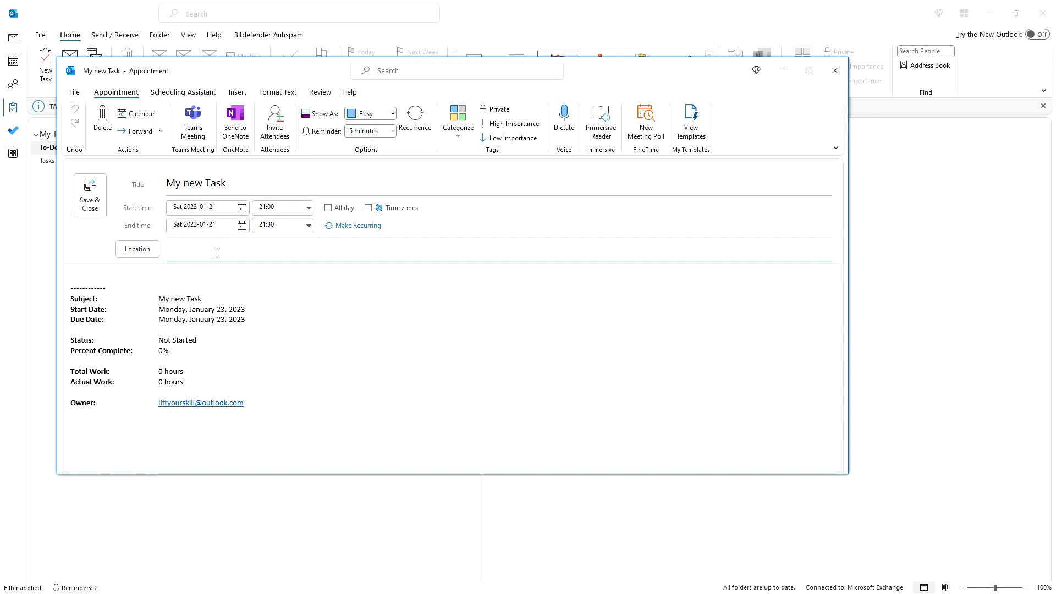
left_click(241, 211)
left_click(145, 302)
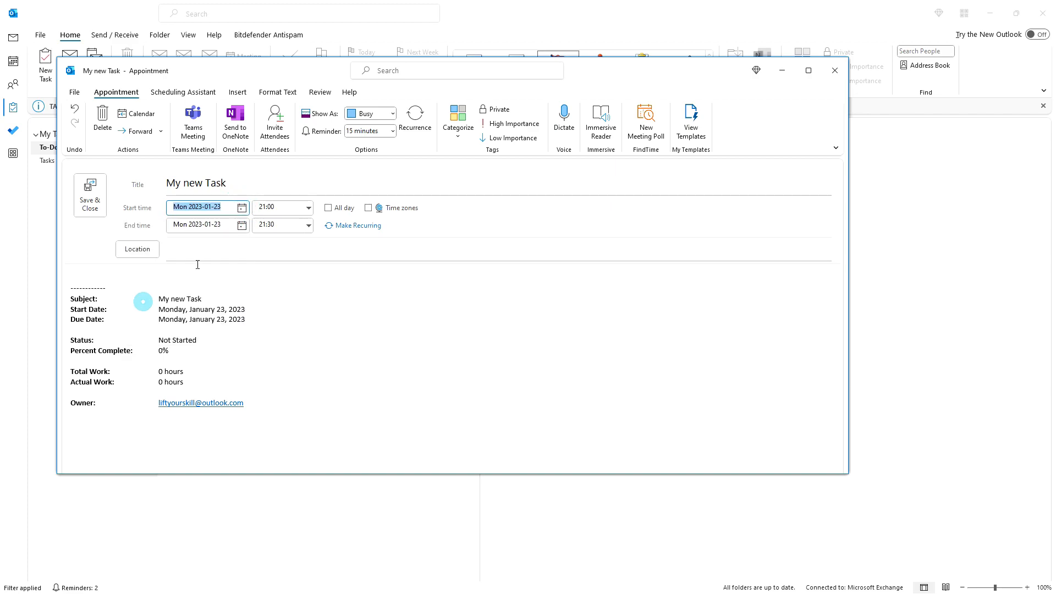
left_click(308, 208)
left_click_drag(308, 273, 308, 231)
left_click(283, 231)
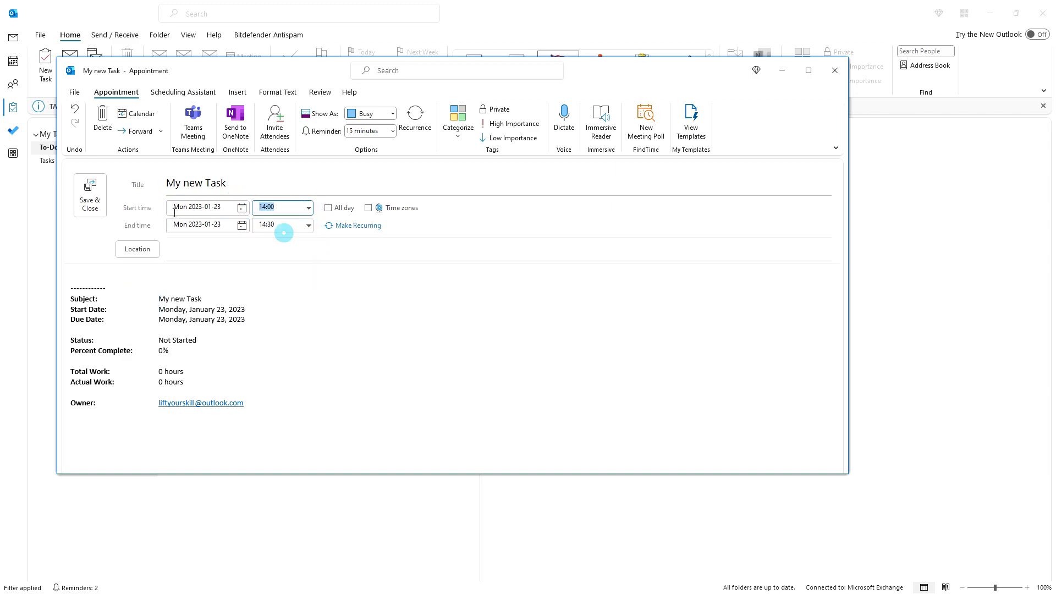
left_click(87, 197)
Display January 23, 2023 in the calendar and check the "My new Task" appointment.
left_click(13, 61)
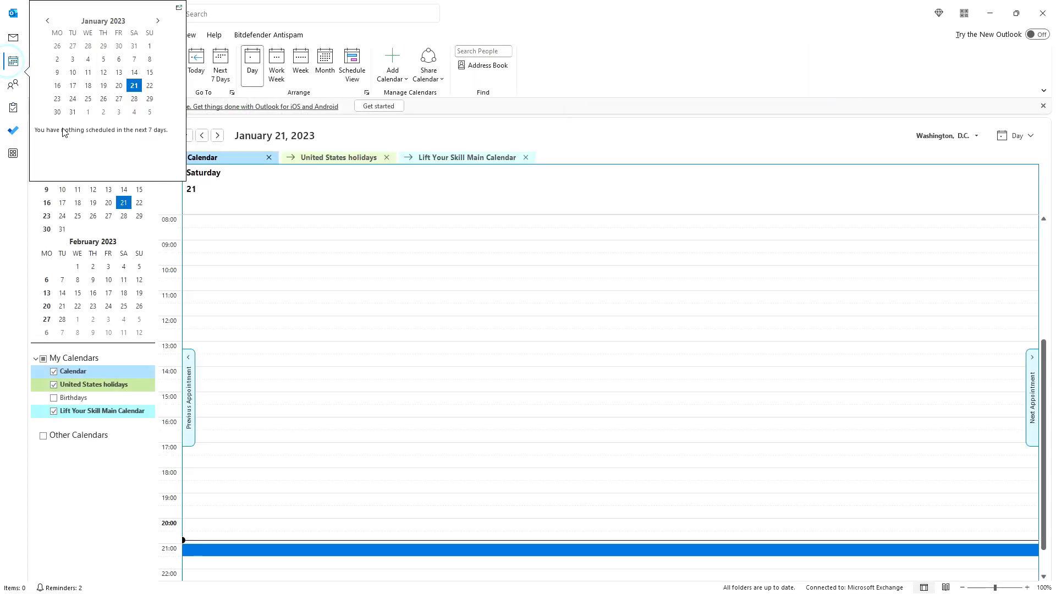
left_click(46, 216)
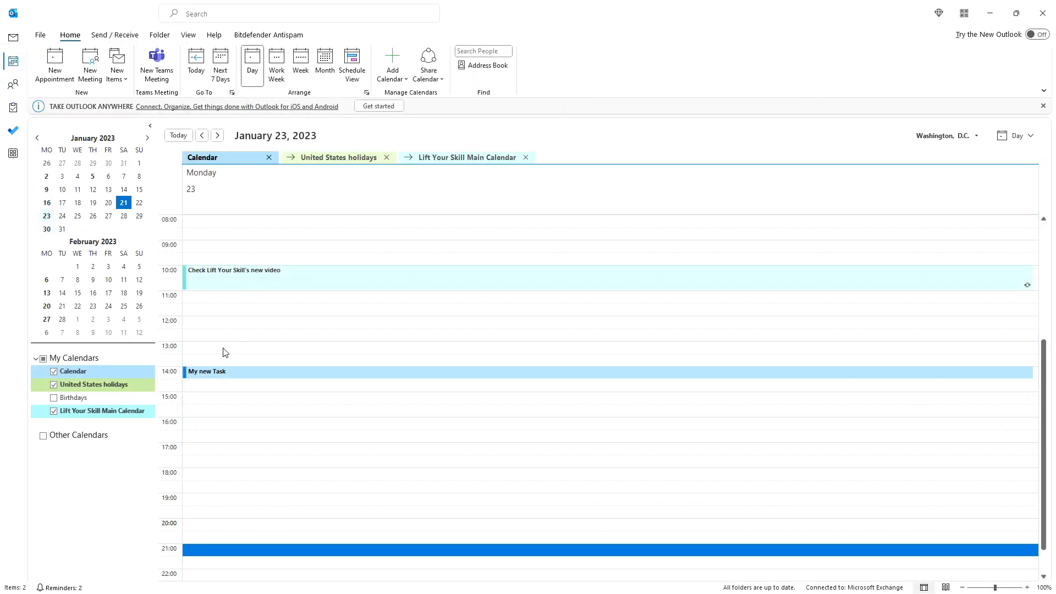
mouse_move(204, 373)
left_mouse_down()
mouse_move(103, 280)
mouse_move(214, 373)
left_mouse_up()
Create a task from the "Check Lift Your Skill's new video" calendar appointment, and discard it without saving.
left_click(229, 275)
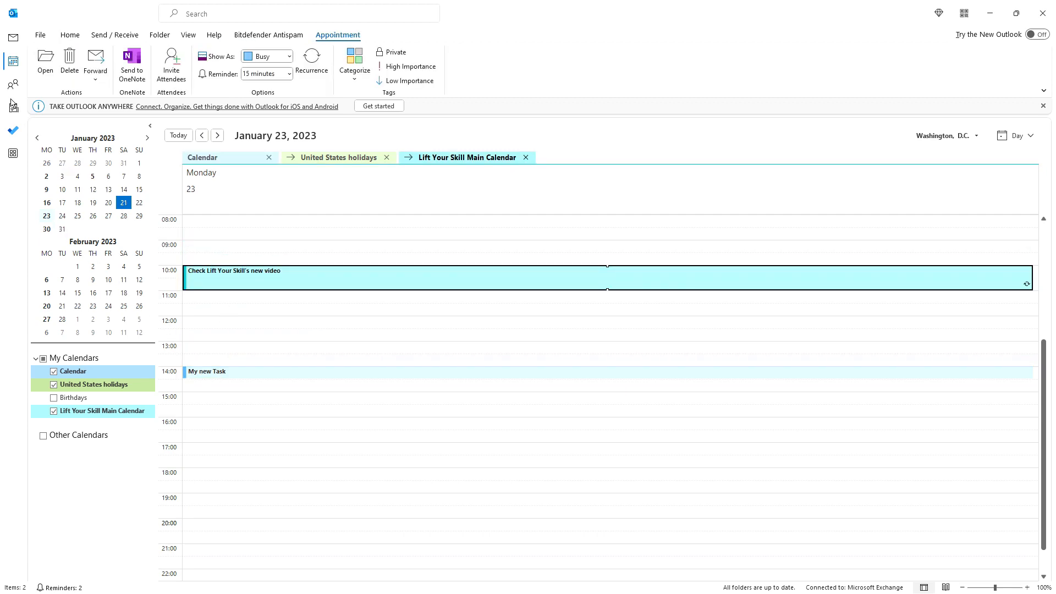
left_click_drag(229, 275, 14, 111)
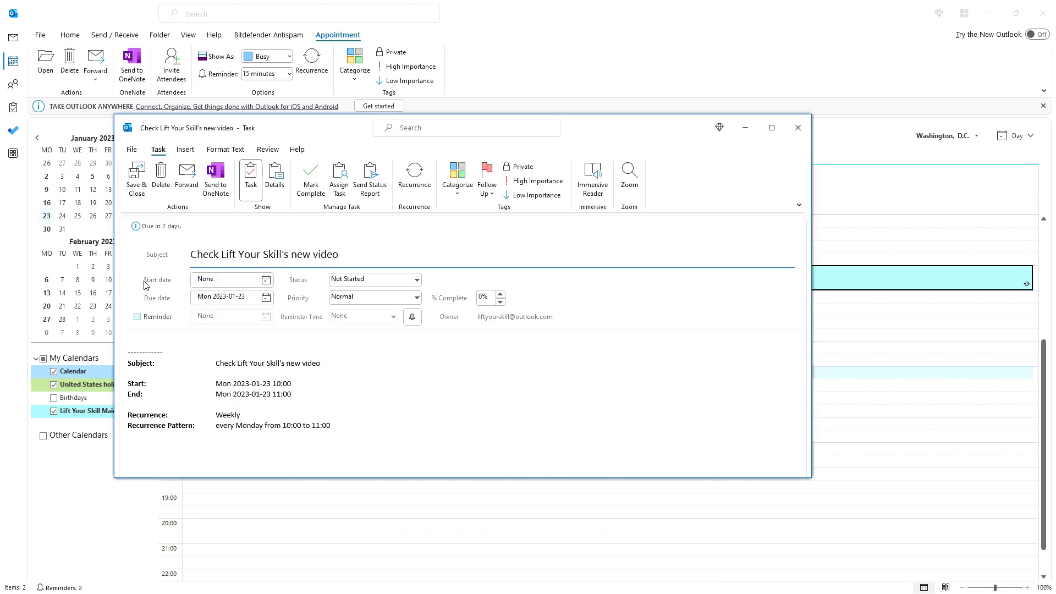
left_click(798, 127)
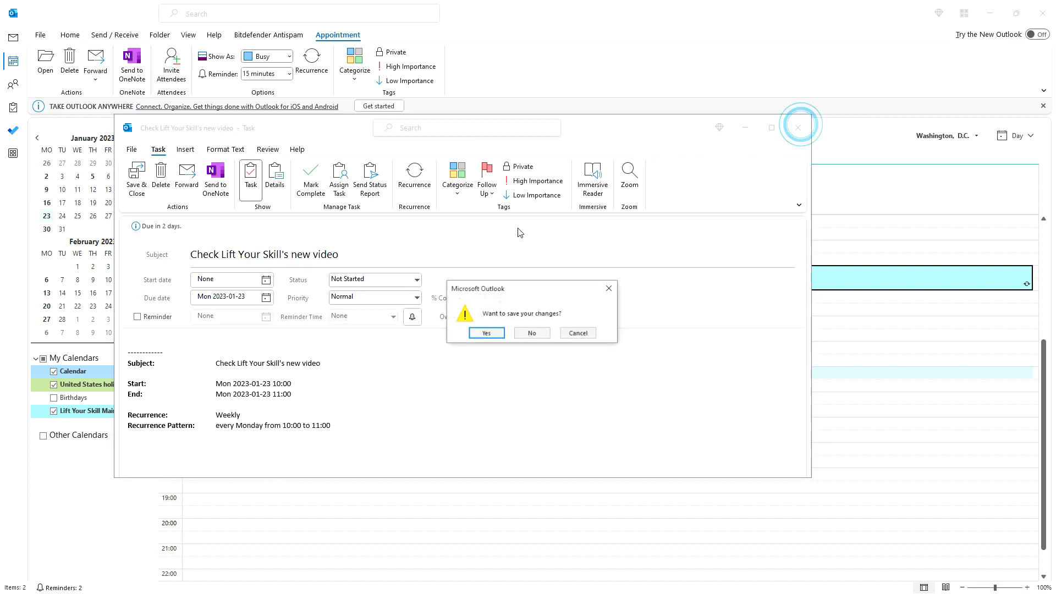
left_click(523, 332)
left_click_drag(236, 283, 13, 110)
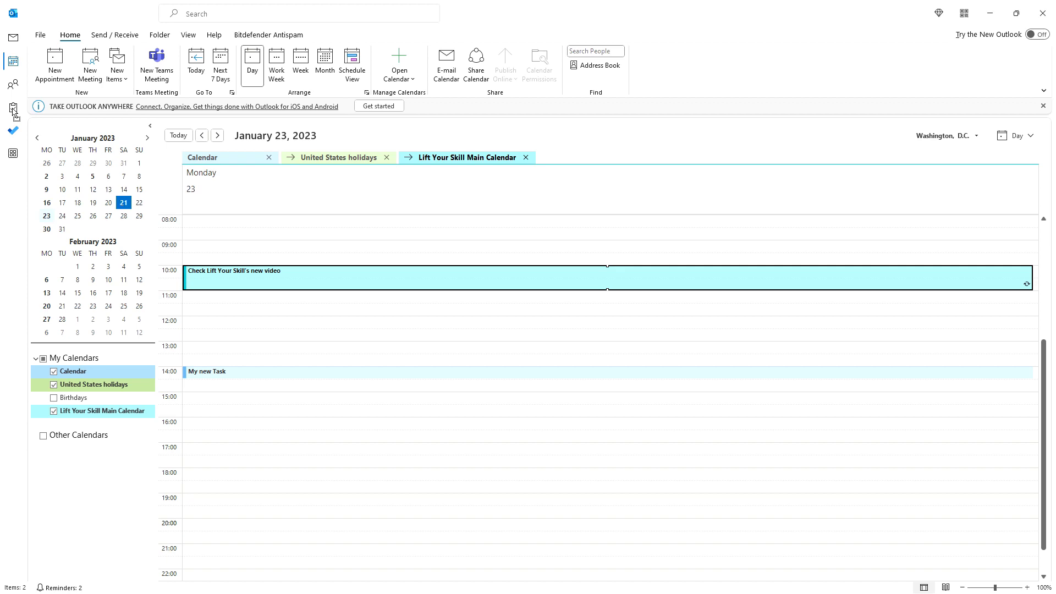
left_click_drag(13, 110, 13, 130)
left_click_drag(14, 130, 25, 113)
left_click(122, 204)
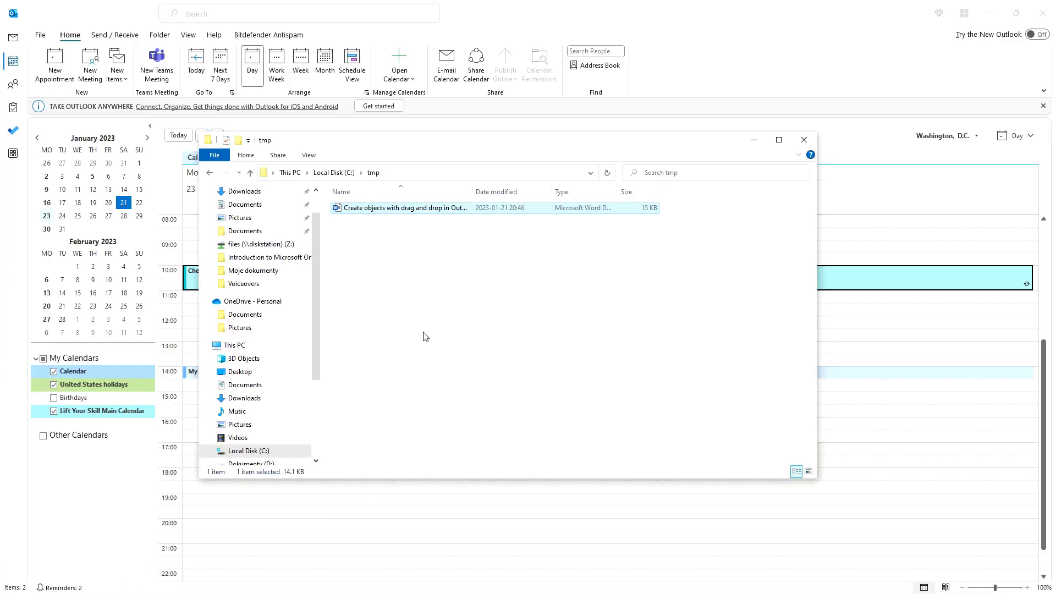
Create an appointment from the Word file in the tmp folder with the document attached, and discard it without saving.
left_click_drag(389, 211, 12, 64)
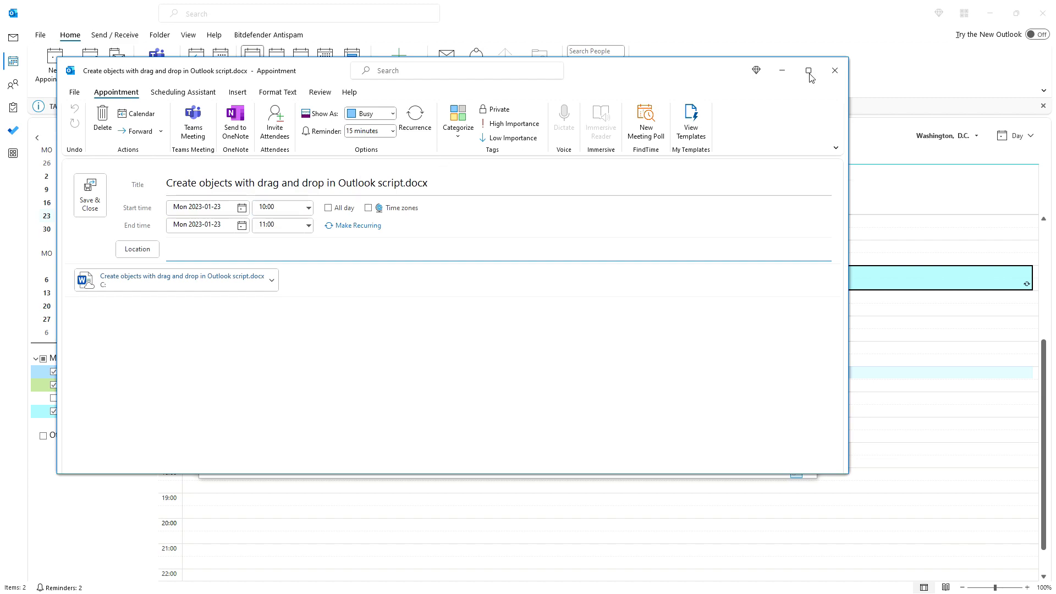
left_click(833, 70)
left_click(531, 332)
Create a task from the Word file in the tmp folder with the document attached, and discard it without saving.
left_click_drag(384, 208, 13, 107)
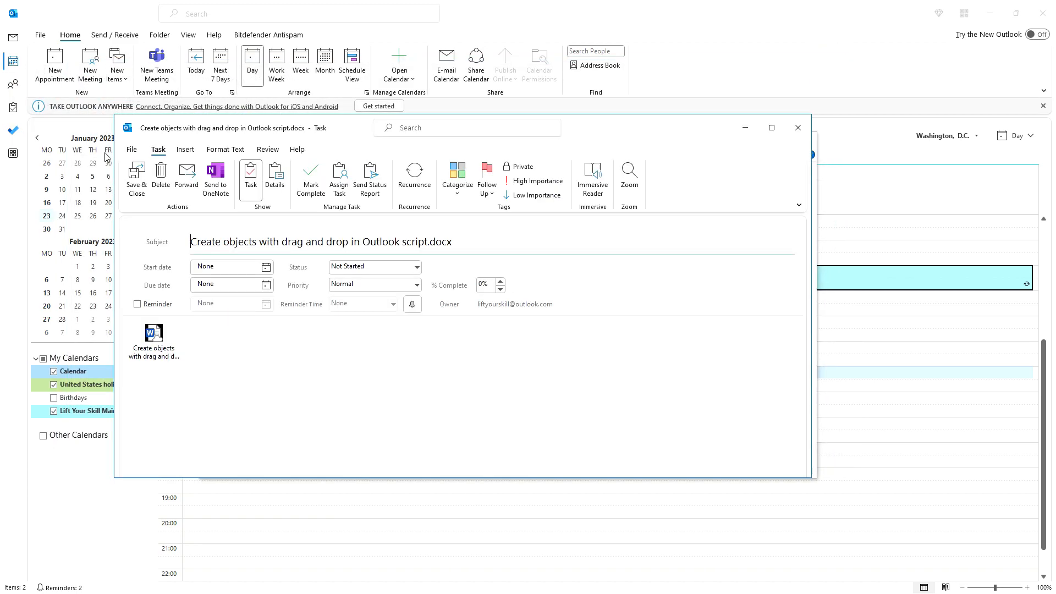
key("Escape")
left_click(531, 332)
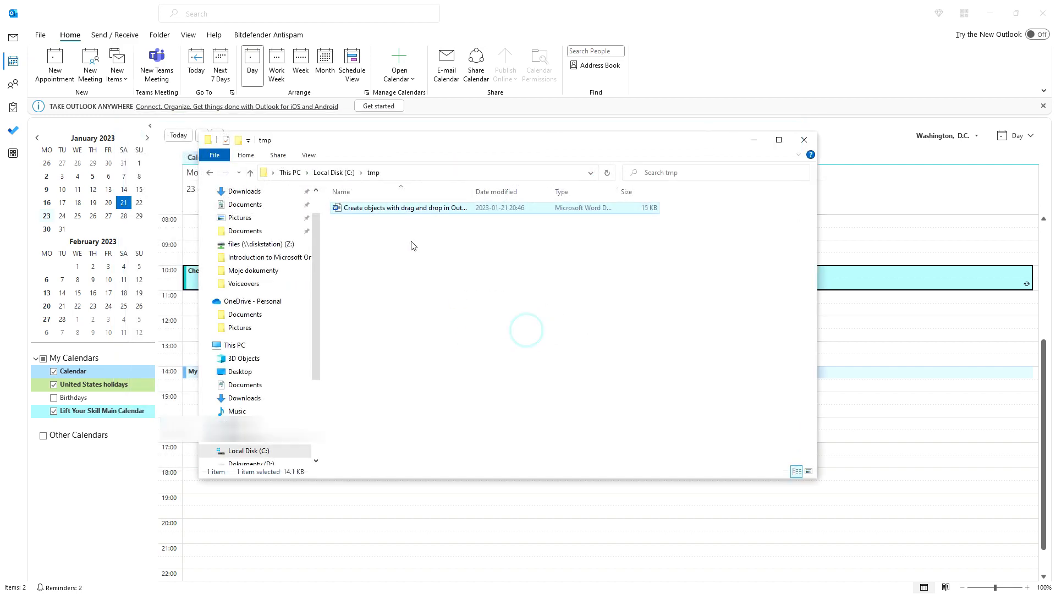
Create an email message from the Word file in the tmp folder with the document attached, and discard the draft.
left_click_drag(396, 213, 13, 37)
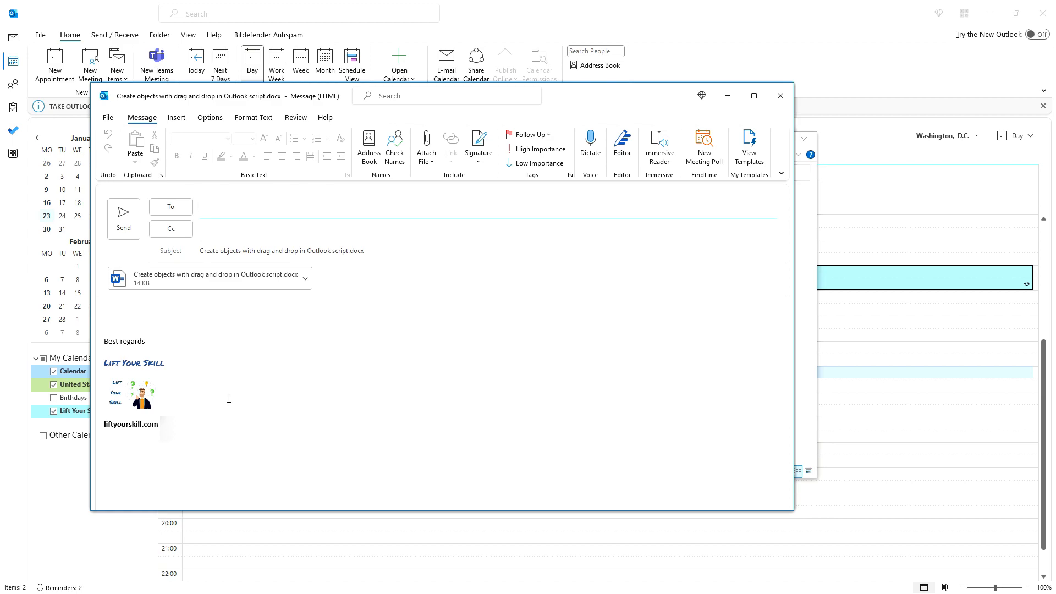
key("Escape")
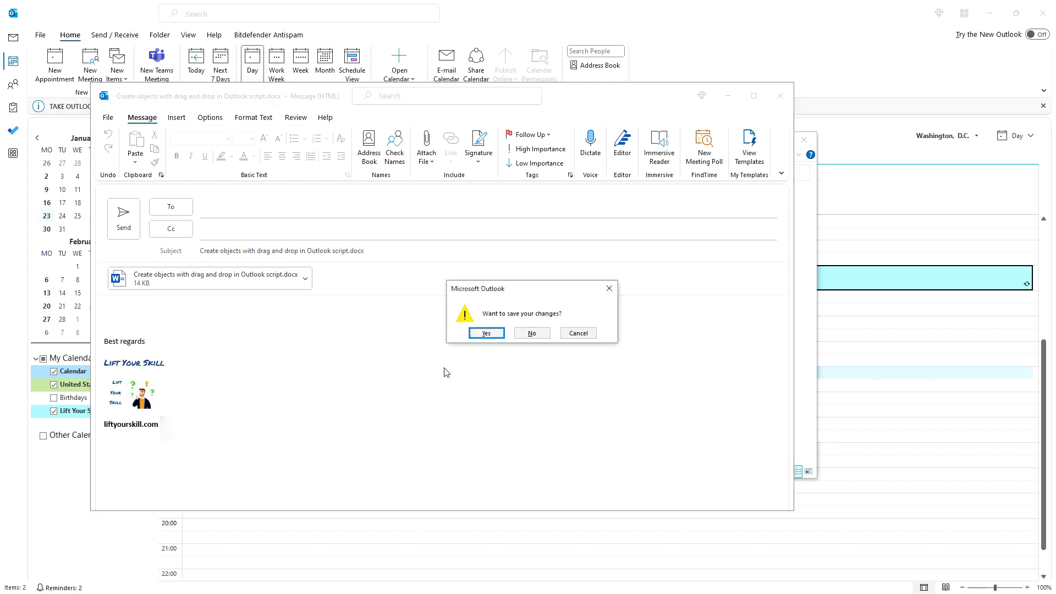
left_click(532, 336)
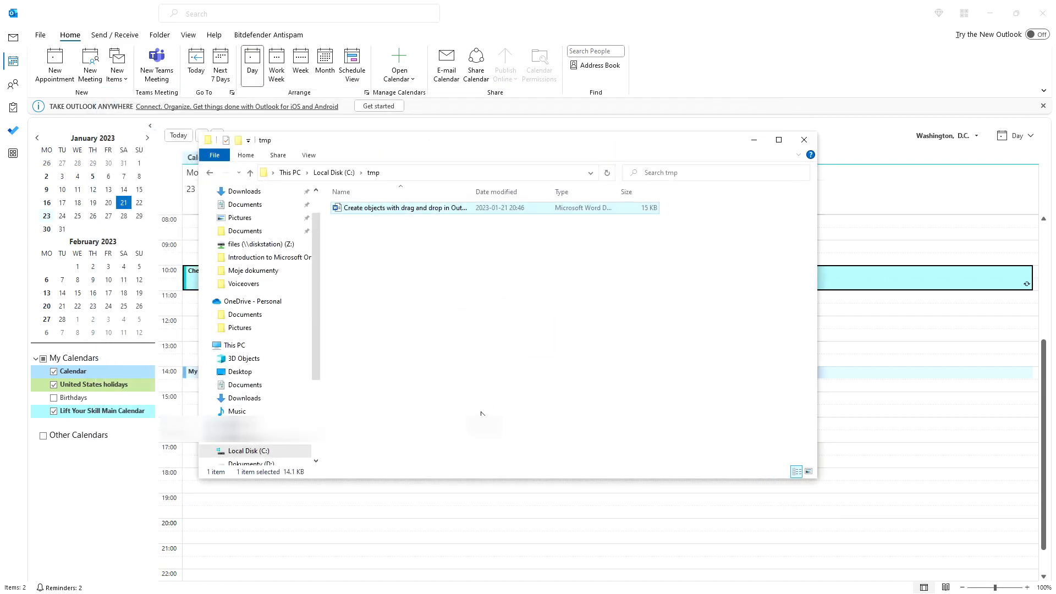